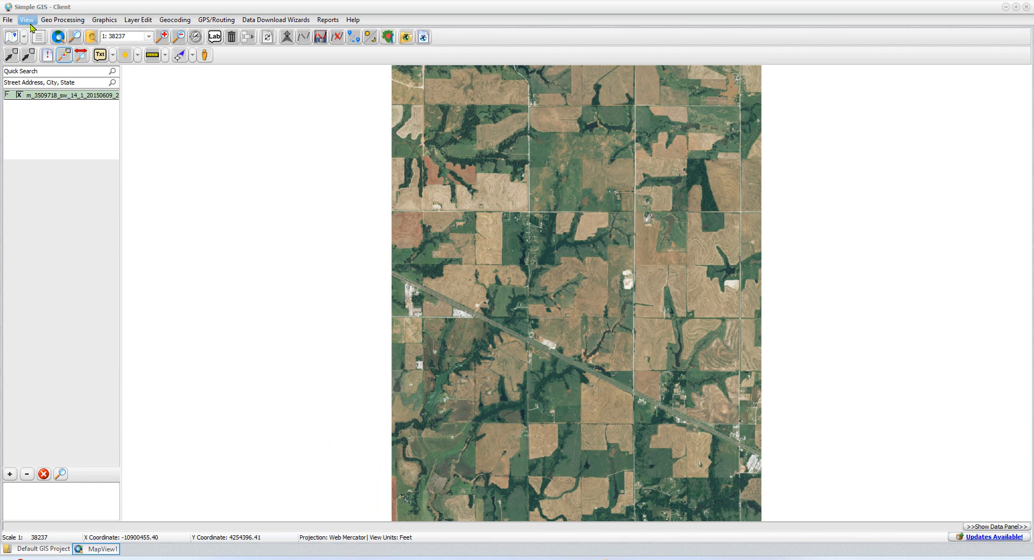
Keep Web Mercator as the map view projection and apply the view settings.
{"action": "left_click", "coordinate": [27, 20]}
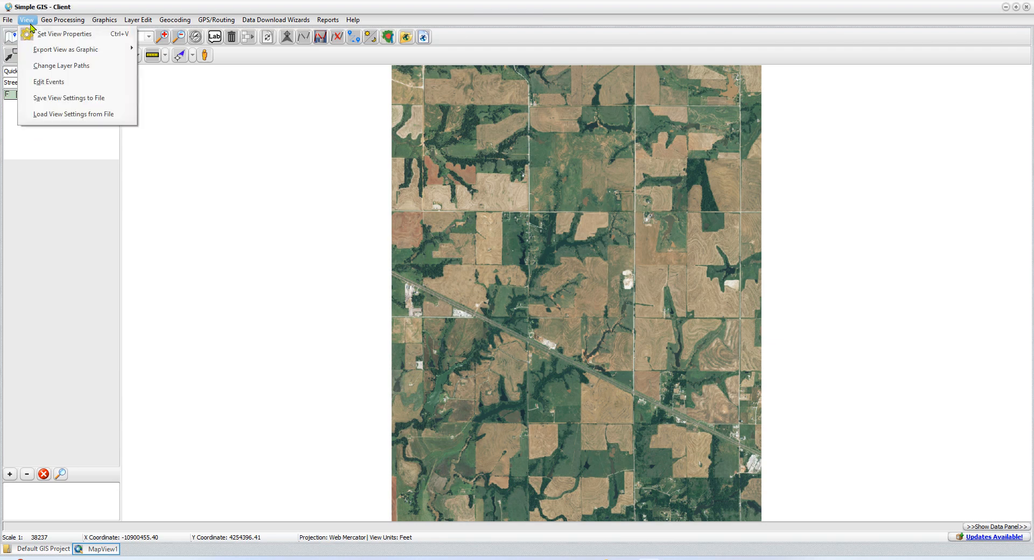
{"action": "left_click", "coordinate": [62, 34]}
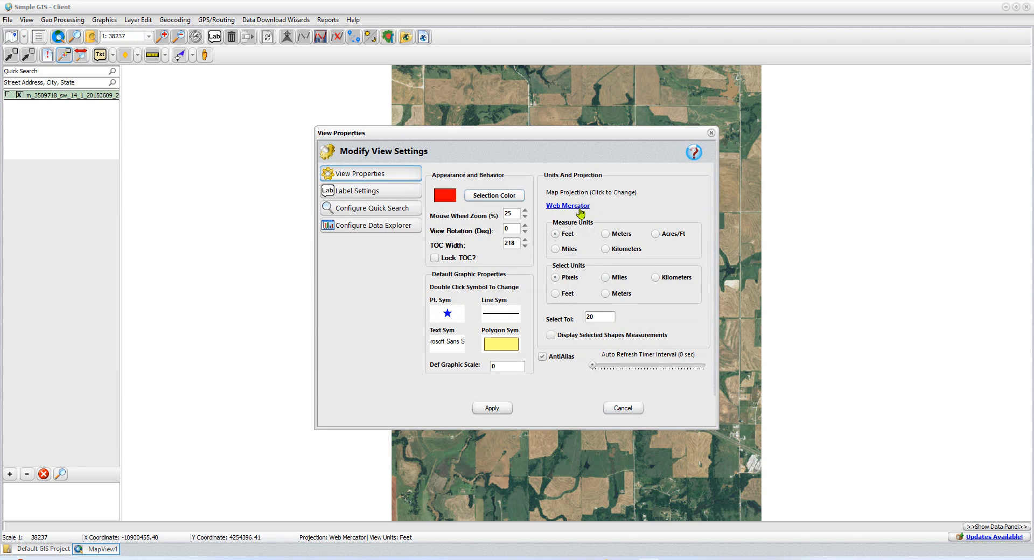
{"action": "left_click", "coordinate": [580, 212]}
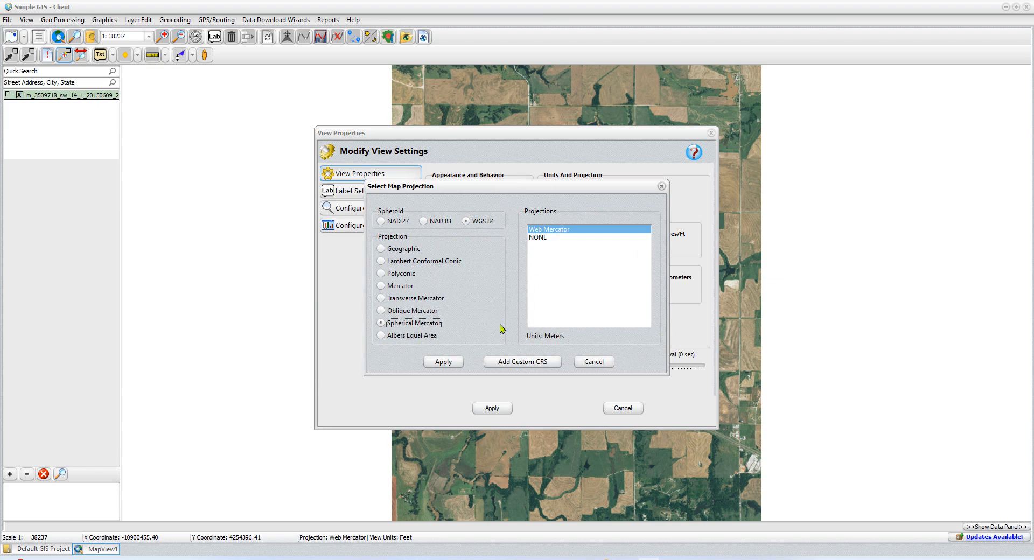
{"action": "left_click", "coordinate": [453, 362]}
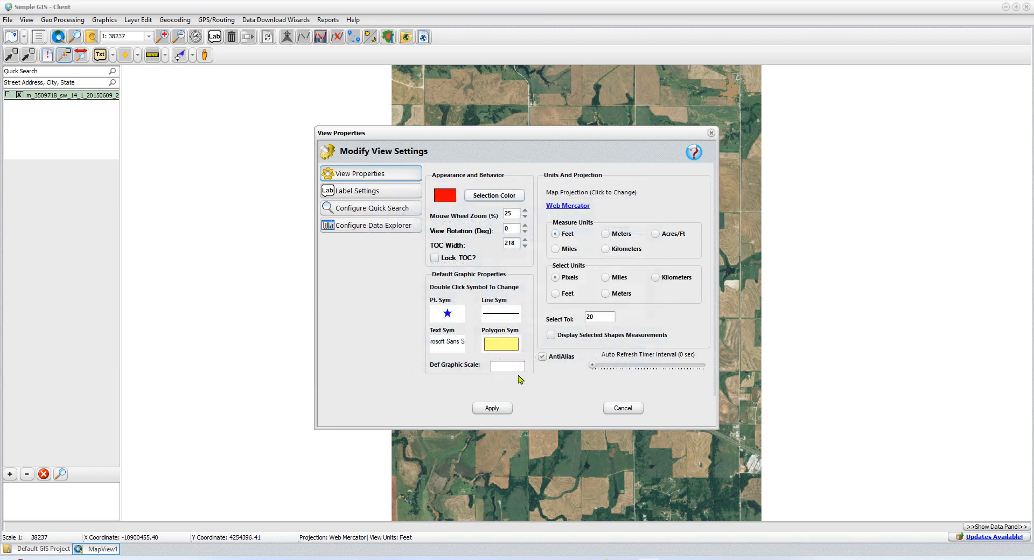
{"action": "left_click", "coordinate": [492, 408]}
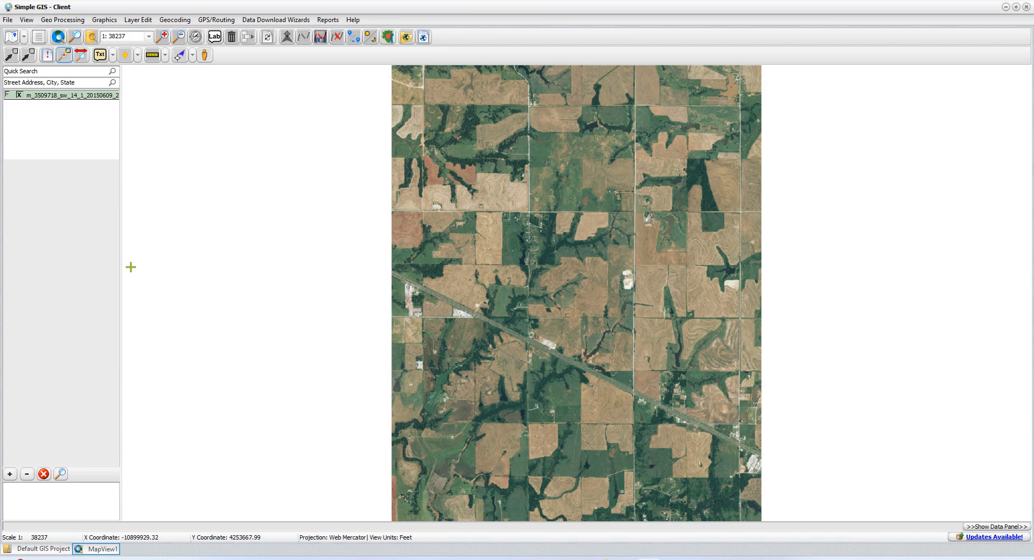
Check the Simple GIS Server Admin Plugin in the plugins manager, then open server administration.
{"action": "left_click", "coordinate": [8, 21]}
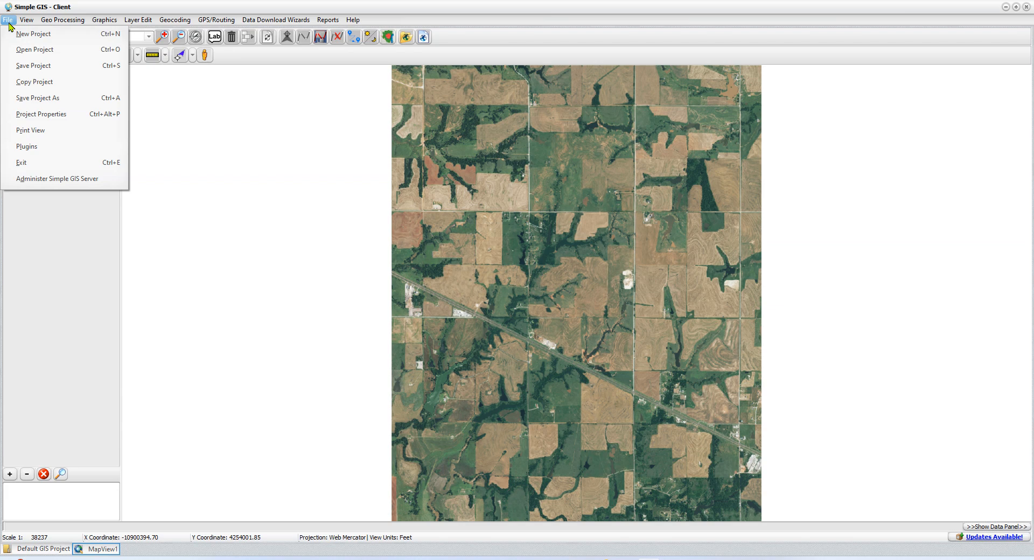
{"action": "left_click", "coordinate": [48, 151]}
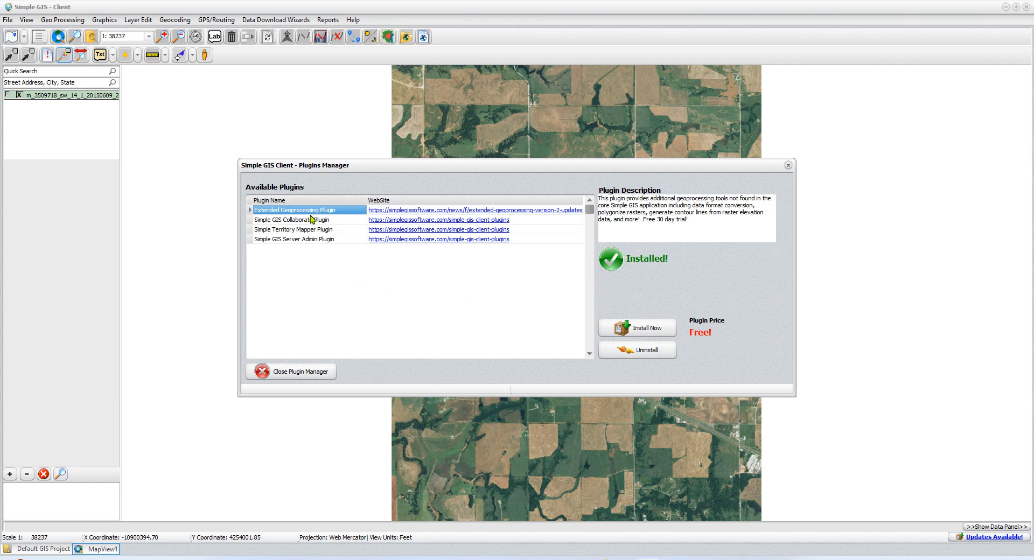
{"action": "left_click", "coordinate": [301, 240]}
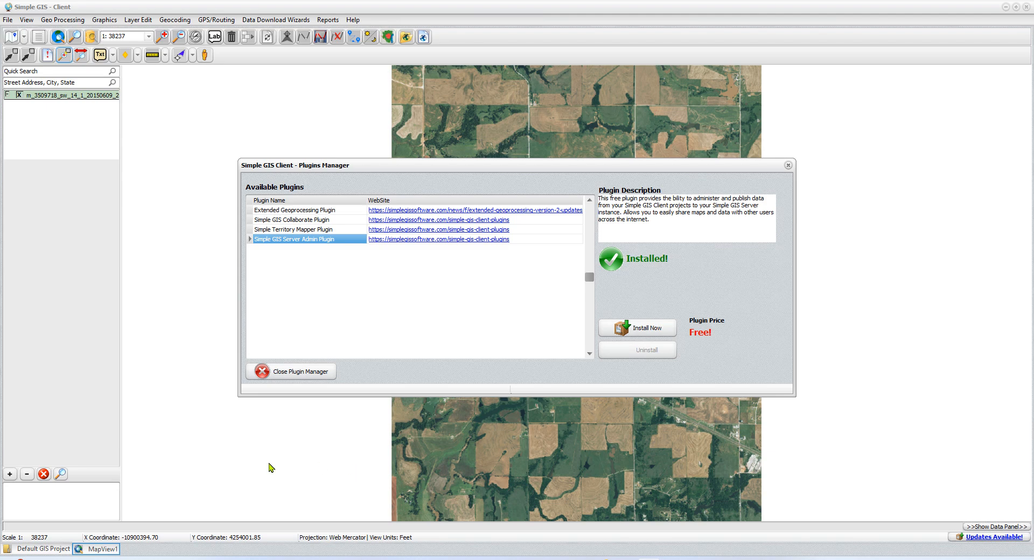
{"action": "left_click", "coordinate": [295, 375]}
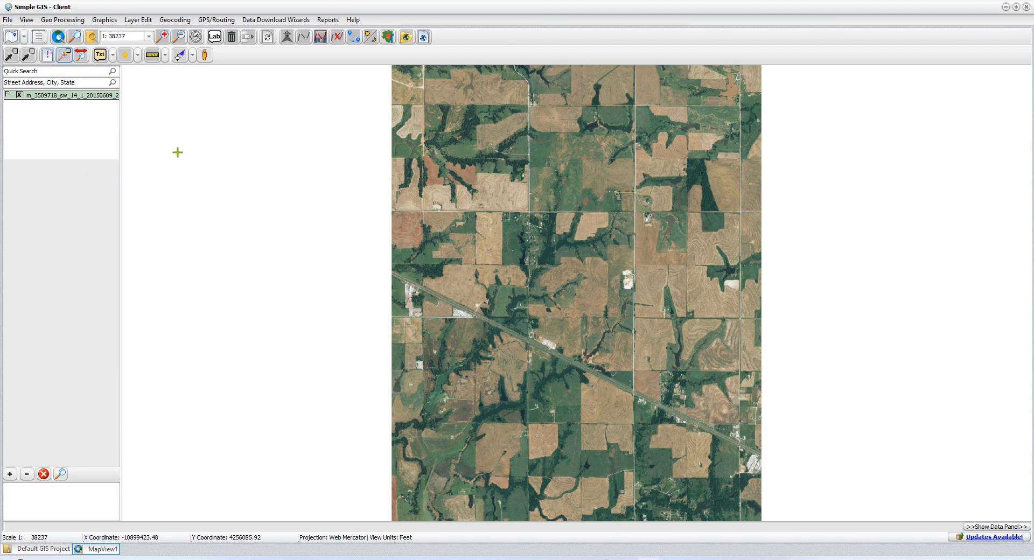
{"action": "left_click", "coordinate": [8, 20]}
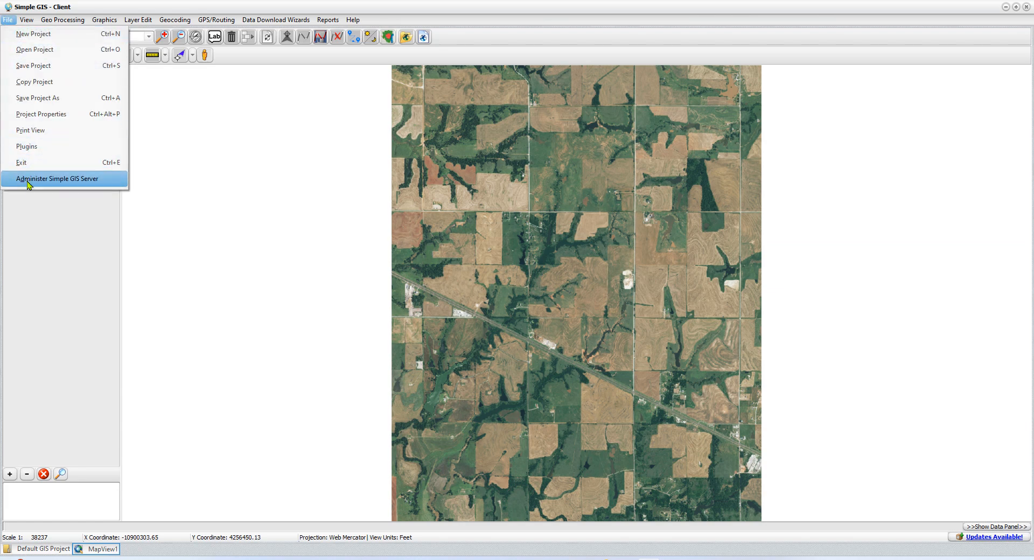
{"action": "left_click", "coordinate": [95, 183]}
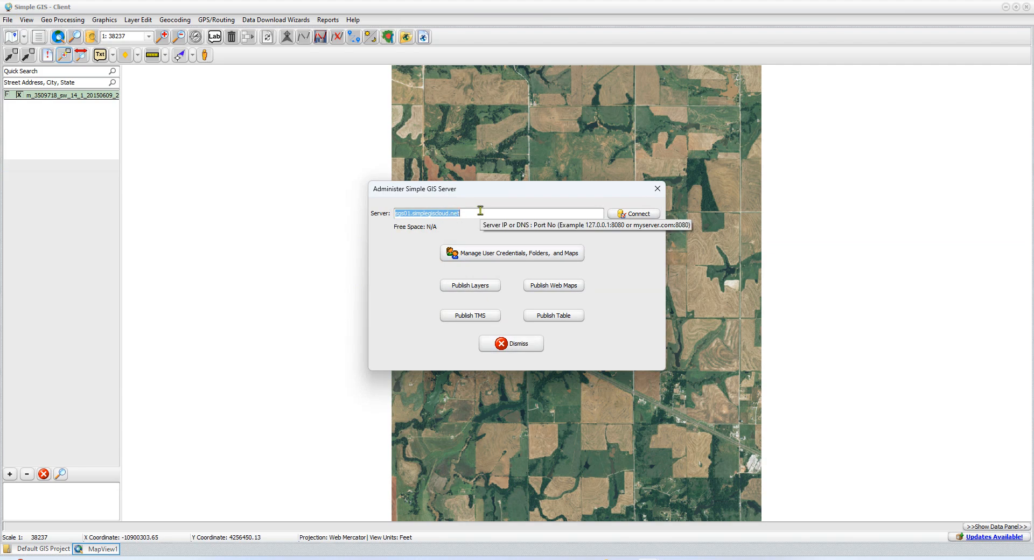
Log in to sgs01.simplegiscloud.net with the account e-mail and password, then choose Publish TMS.
{"action": "left_click", "coordinate": [625, 216]}
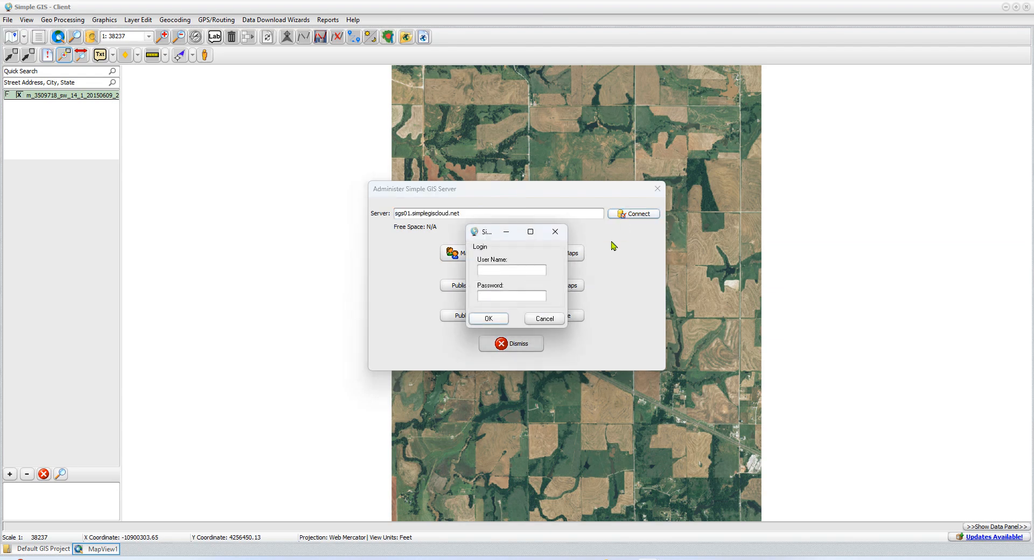
{"action": "left_click", "coordinate": [521, 272]}
{"action": "key", "text": "Tab"}
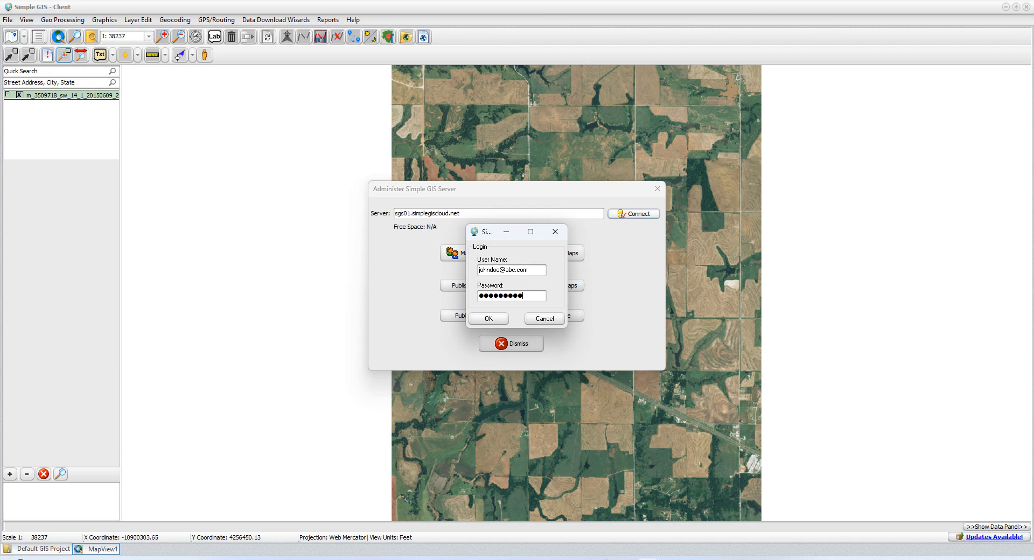
{"action": "key", "text": "Return"}
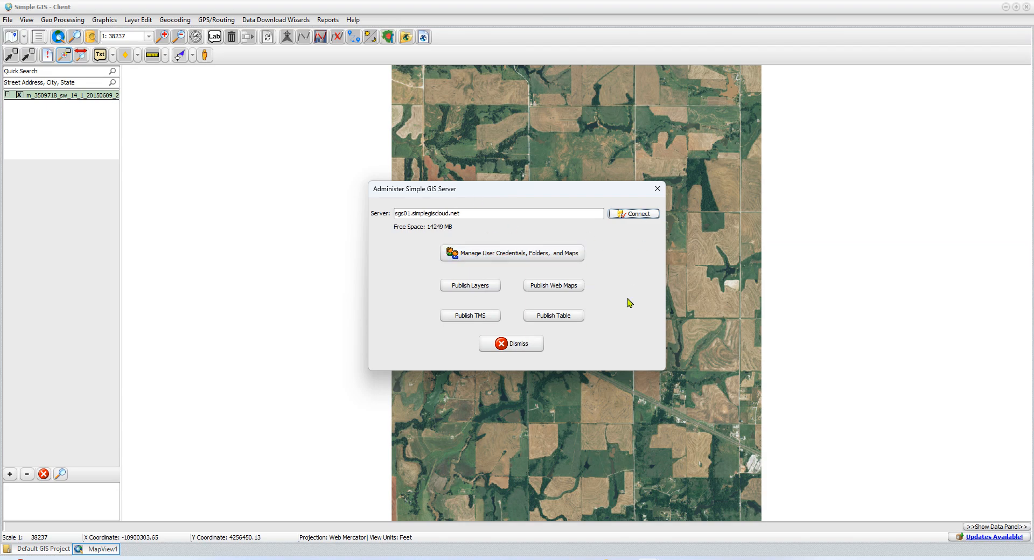
{"action": "left_click", "coordinate": [474, 322]}
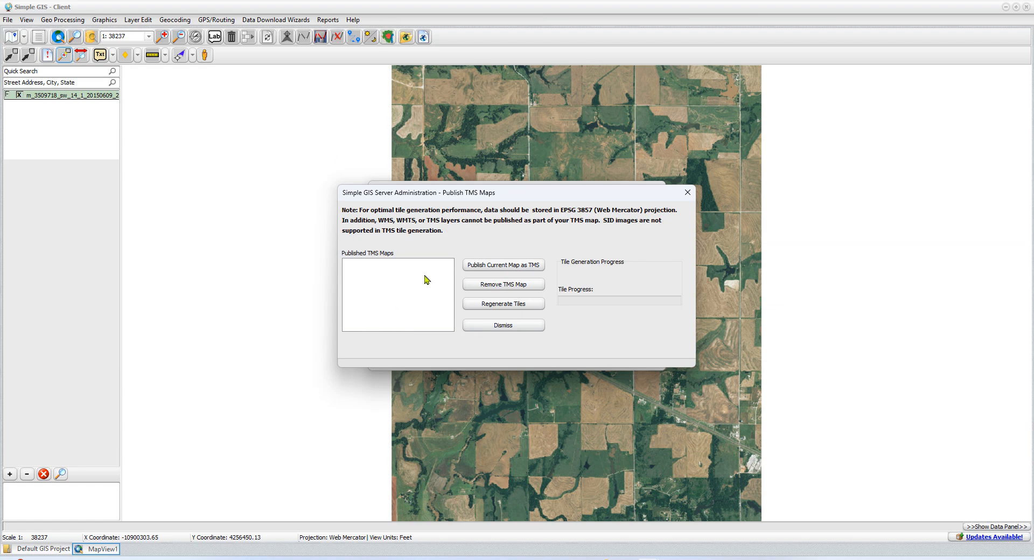
Publish the current map as a TMS named 'MyTMS' in the Public workspace.
{"action": "left_click", "coordinate": [509, 270]}
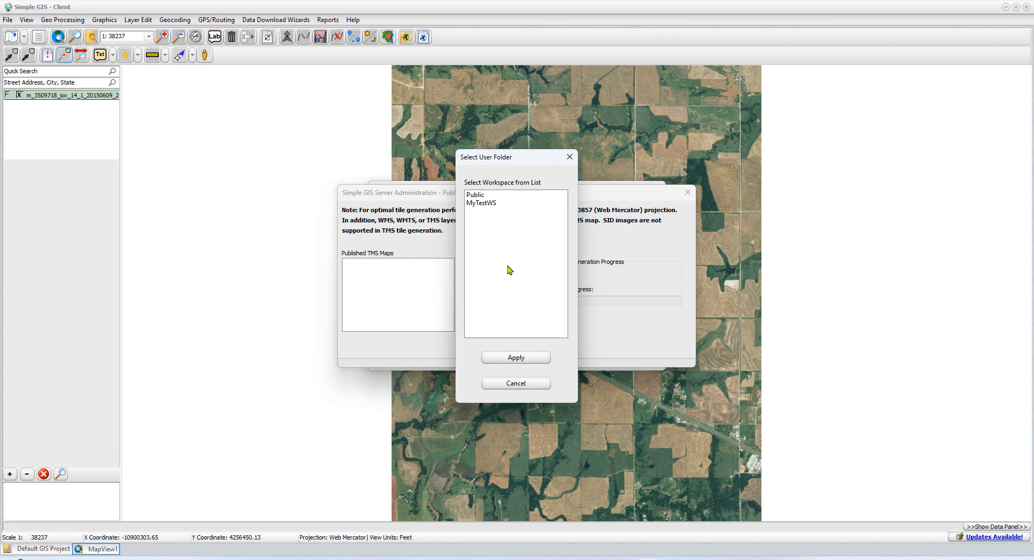
{"action": "left_click", "coordinate": [476, 196]}
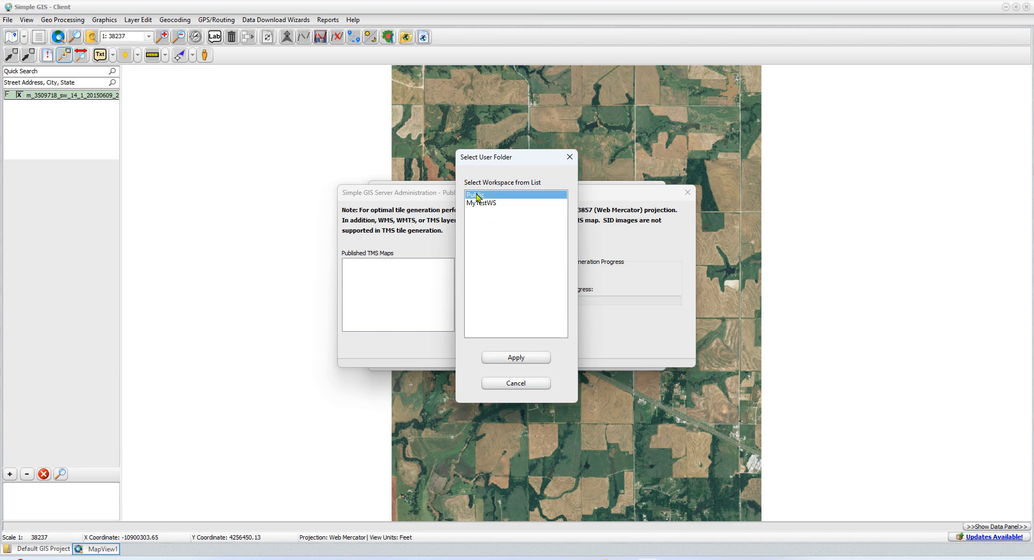
{"action": "left_click", "coordinate": [516, 358]}
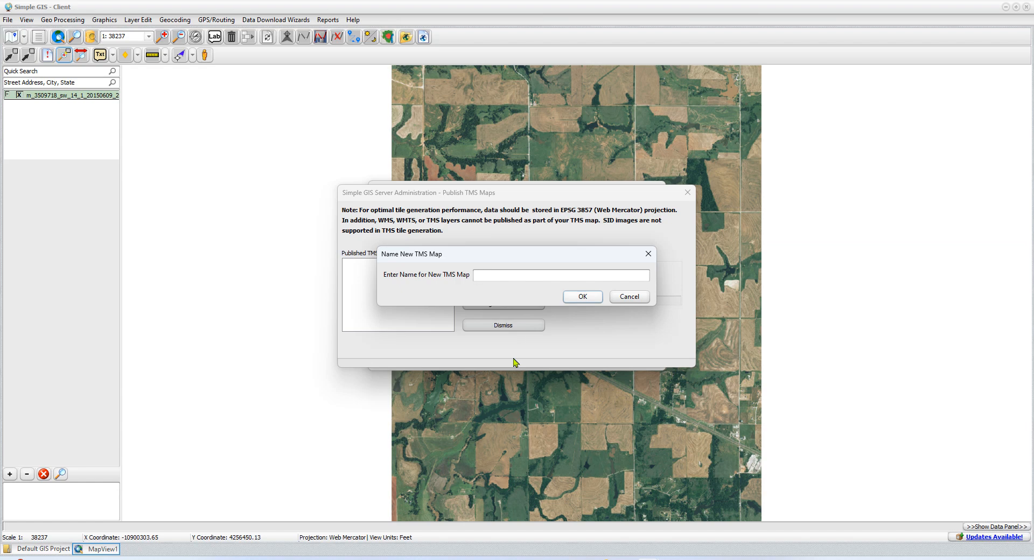
{"action": "type", "text": "MyTMS"}
{"action": "left_click", "coordinate": [578, 298]}
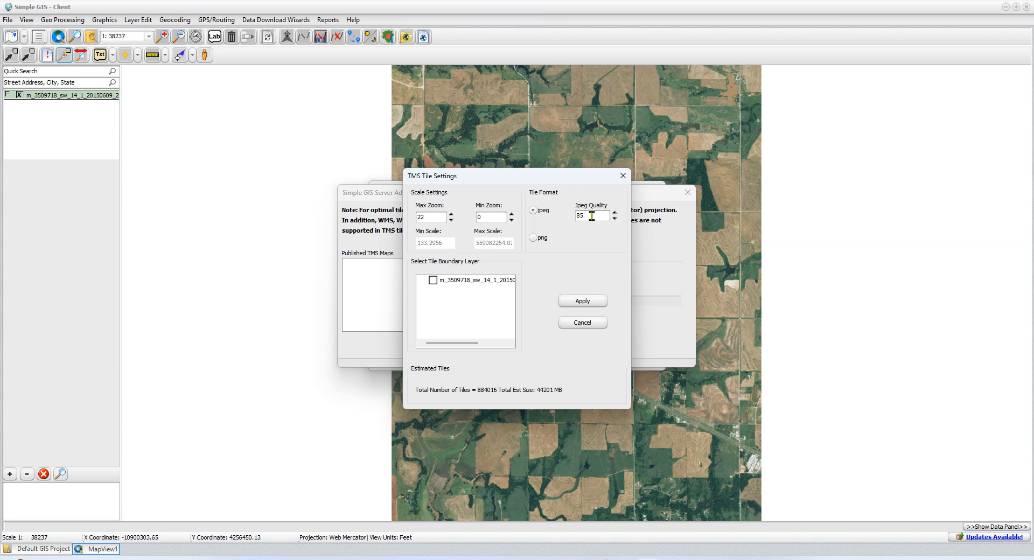
Switch tiles to png and bound them by the imagery layer, giving 4311 tiles (647 MB).
{"action": "left_click", "coordinate": [533, 240]}
{"action": "left_click", "coordinate": [433, 281]}
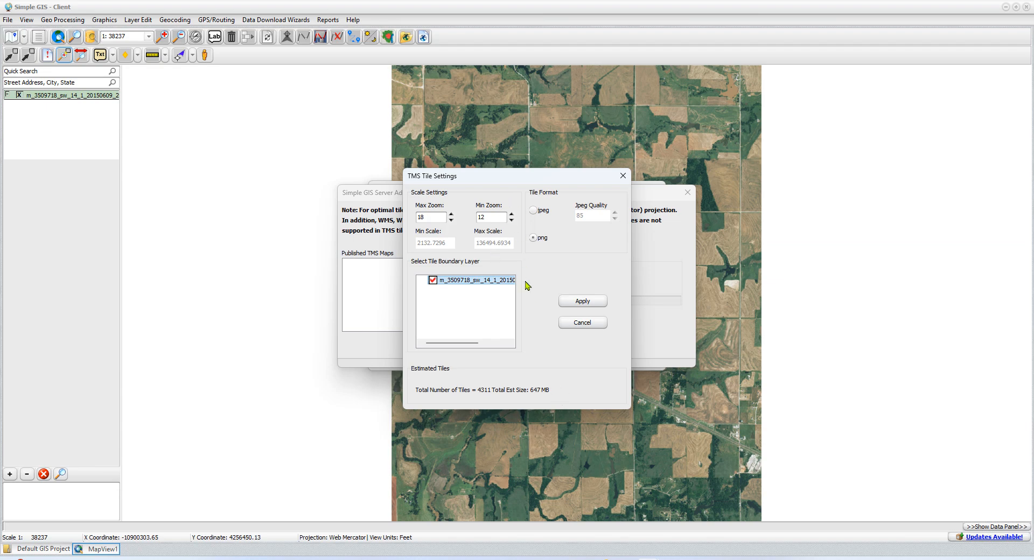
Apply the tile settings to publish MyTMS, then dismiss the Publish TMS Maps window.
{"action": "left_click", "coordinate": [592, 301]}
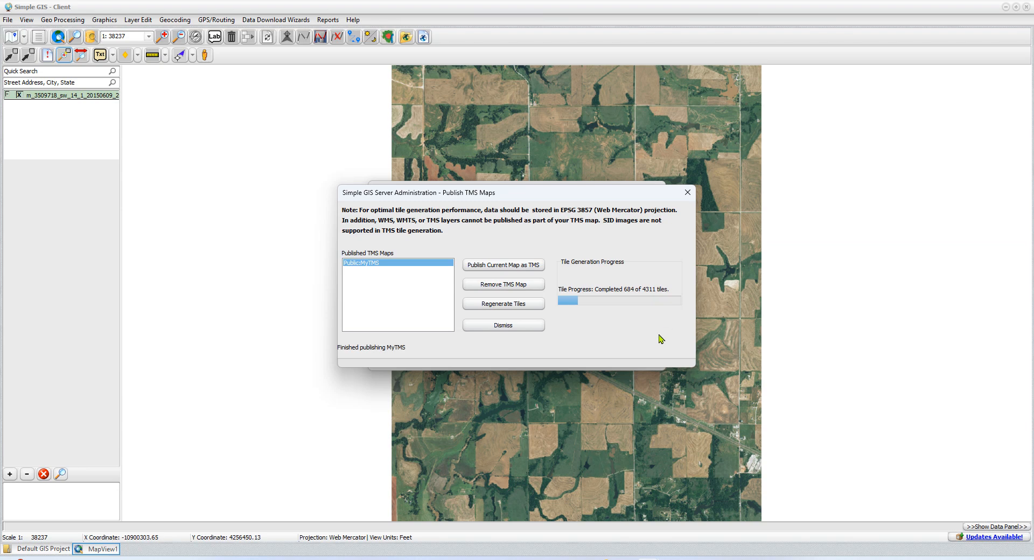
{"action": "left_click", "coordinate": [505, 326]}
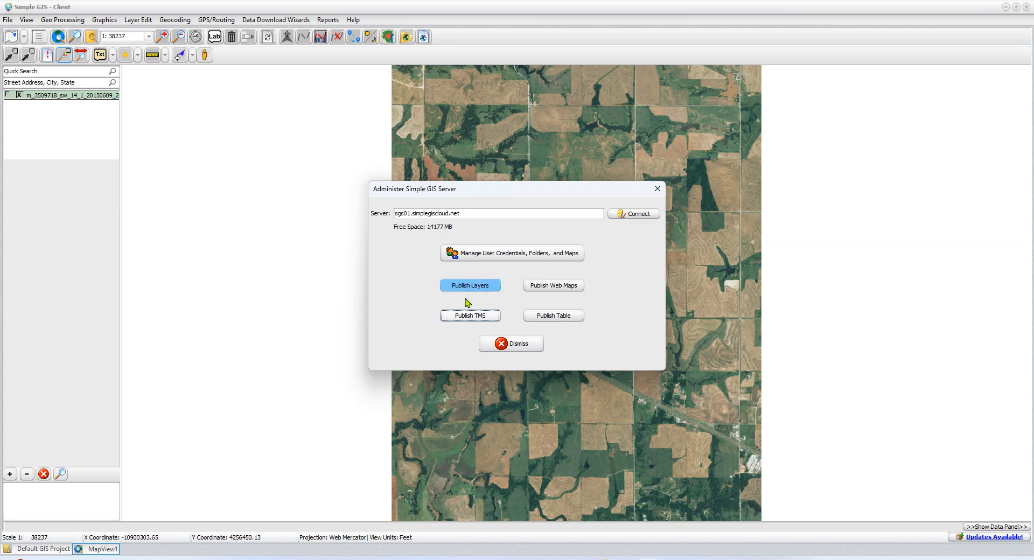
Reopen the published TMS maps and select Public:MyTMS to see 1080 of 4311 tiles done.
{"action": "left_click", "coordinate": [477, 317]}
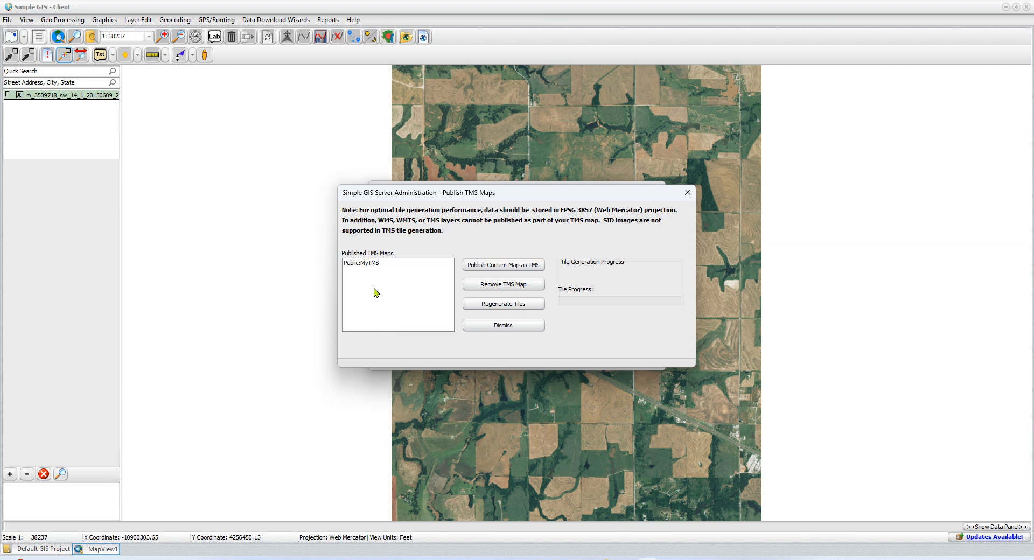
{"action": "left_click", "coordinate": [366, 265]}
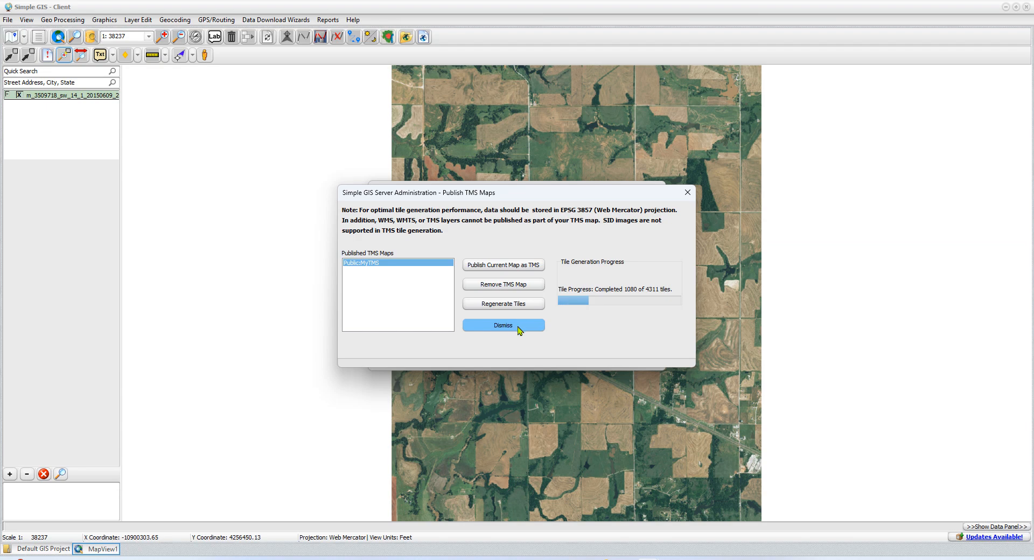
{"action": "left_click", "coordinate": [519, 328]}
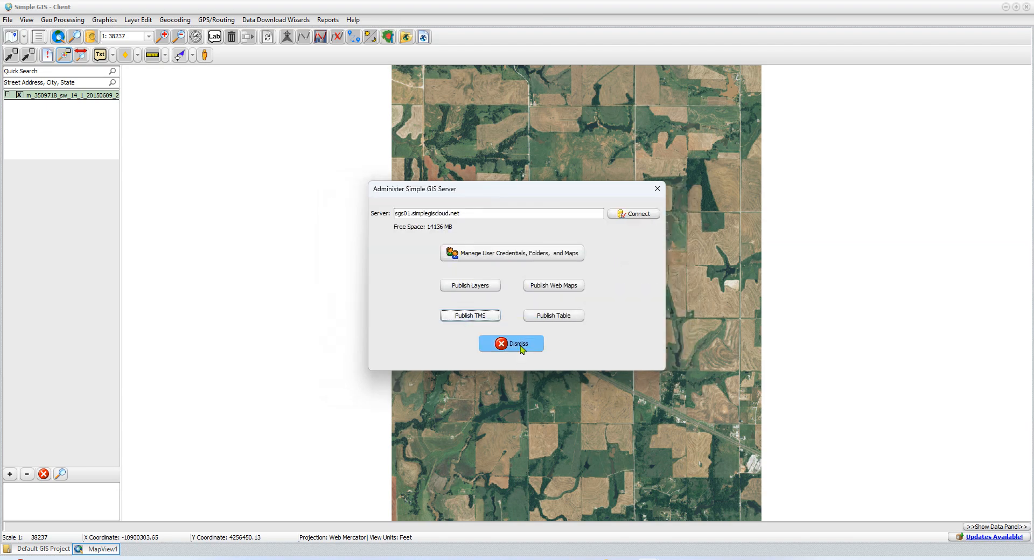
{"action": "left_click", "coordinate": [521, 348]}
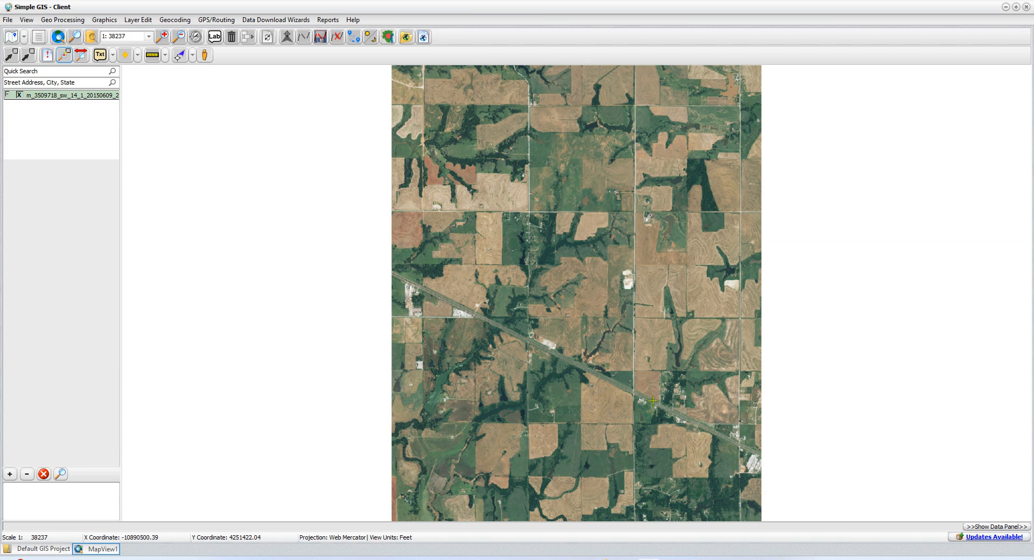
Add an internet mapping service layer and name it 'My Tile Map Test'.
{"action": "left_click", "coordinate": [8, 38]}
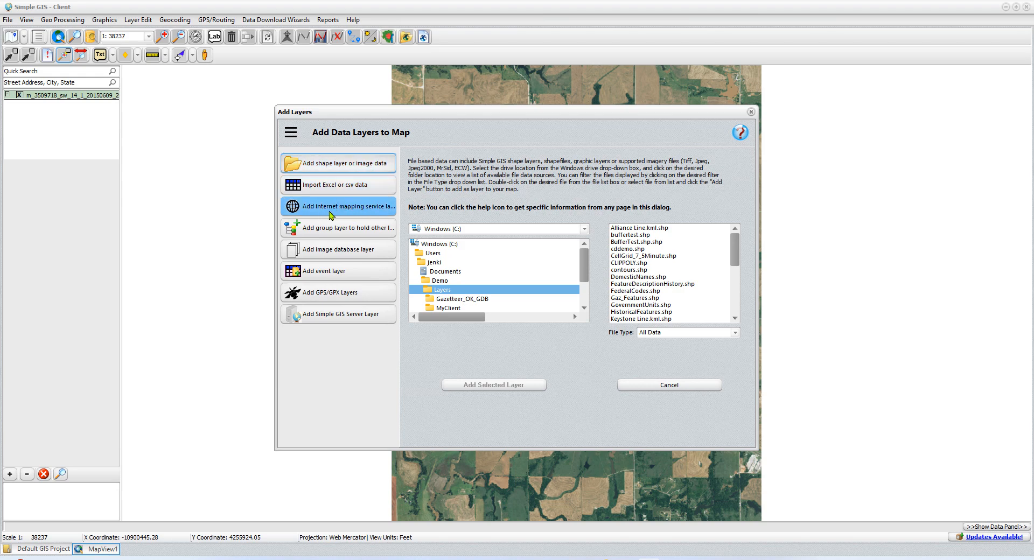
{"action": "left_click", "coordinate": [372, 213]}
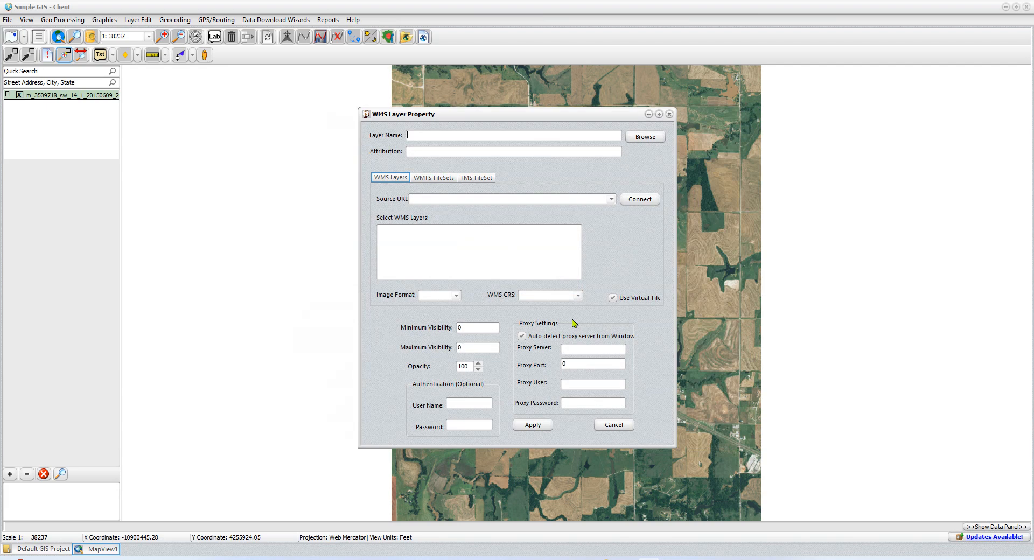
{"action": "type", "text": "My Tile Map Test"}
{"action": "left_click", "coordinate": [481, 180]}
{"action": "left_click", "coordinate": [447, 201]}
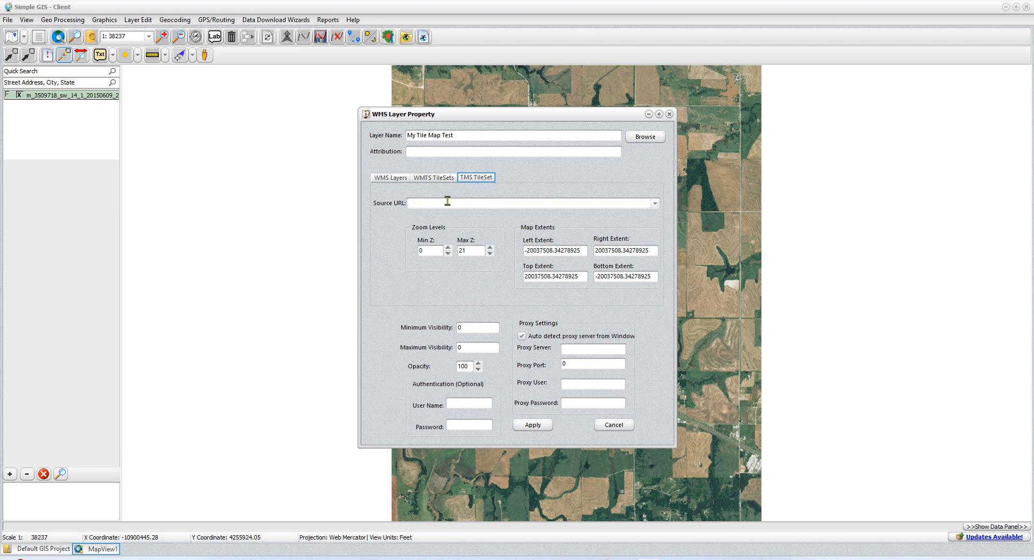
{"action": "type", "text": "htt"}
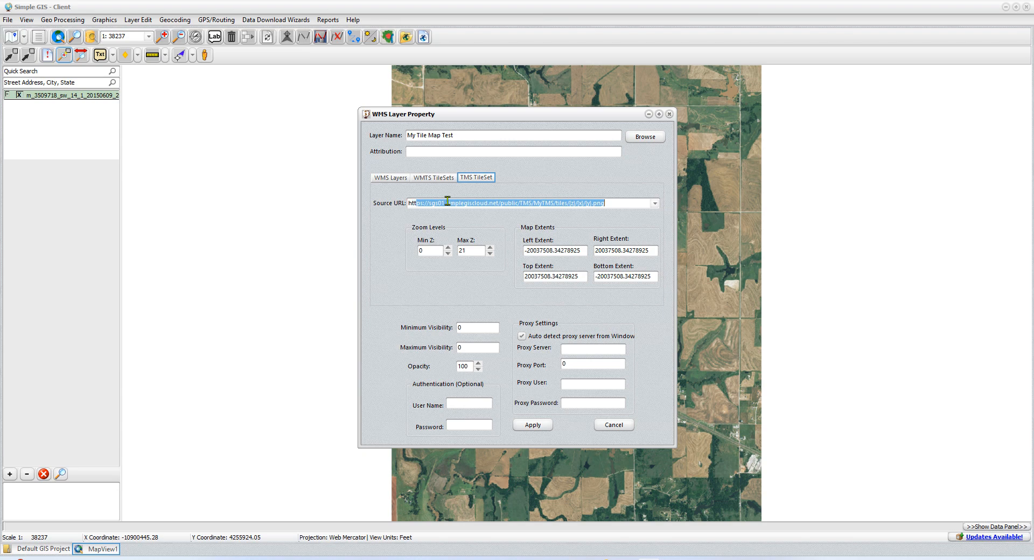
{"action": "type", "text": "p"}
{"action": "key", "text": "shift+Right"}
{"action": "key", "text": "shift+Right"}
{"action": "type", "text": "/sgs01"}
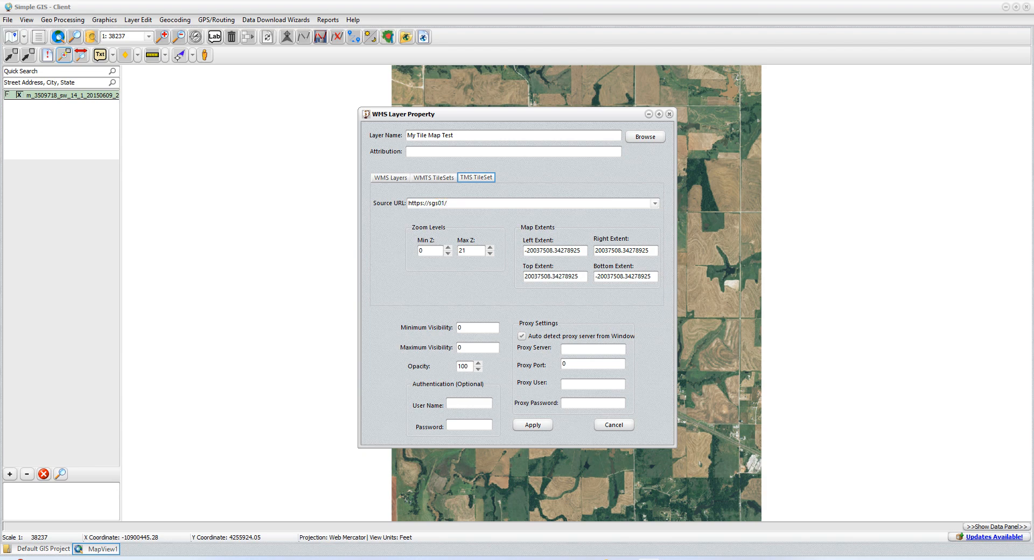
{"action": "type", "text": ".si"}
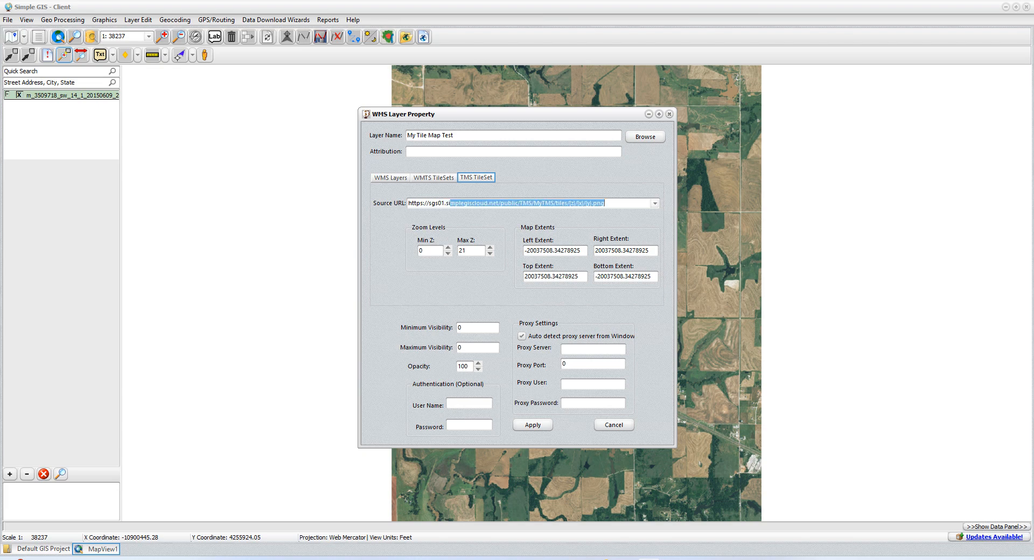
{"action": "type", "text": "mplegiscloud.net/public"}
{"action": "type", "text": "/tm"}
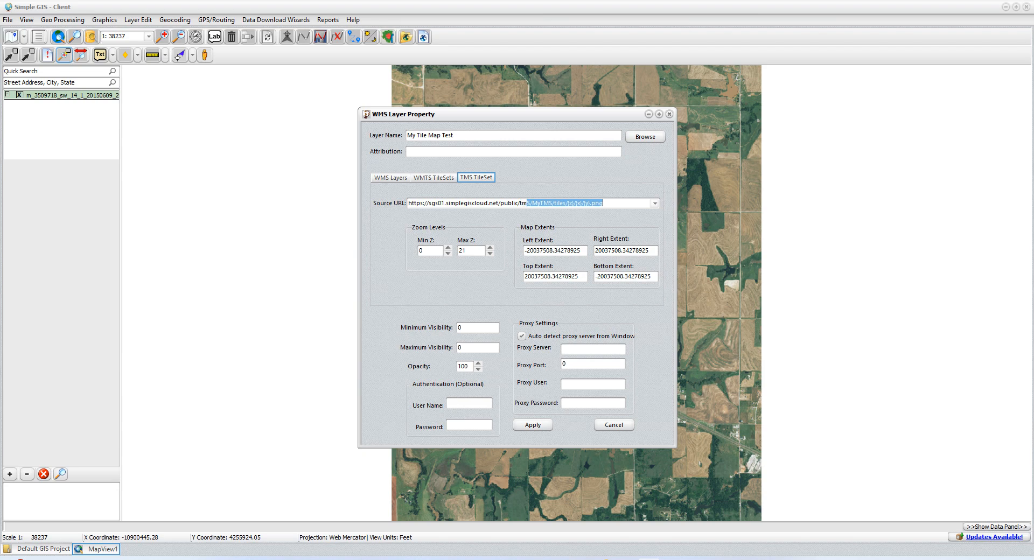
{"action": "type", "text": "s"}
{"action": "type", "text": "/MyTMS"}
{"action": "type", "text": "/tiles"}
Complete the URL with {z}/{x}/{y}.png and set the zoom range to 12–18.
{"action": "key", "text": "shift+Right"}
{"action": "key", "text": "shift+Right"}
{"action": "key", "text": "shift+Right"}
{"action": "key", "text": "shift+Right"}
{"action": "left_click", "coordinate": [424, 251]}
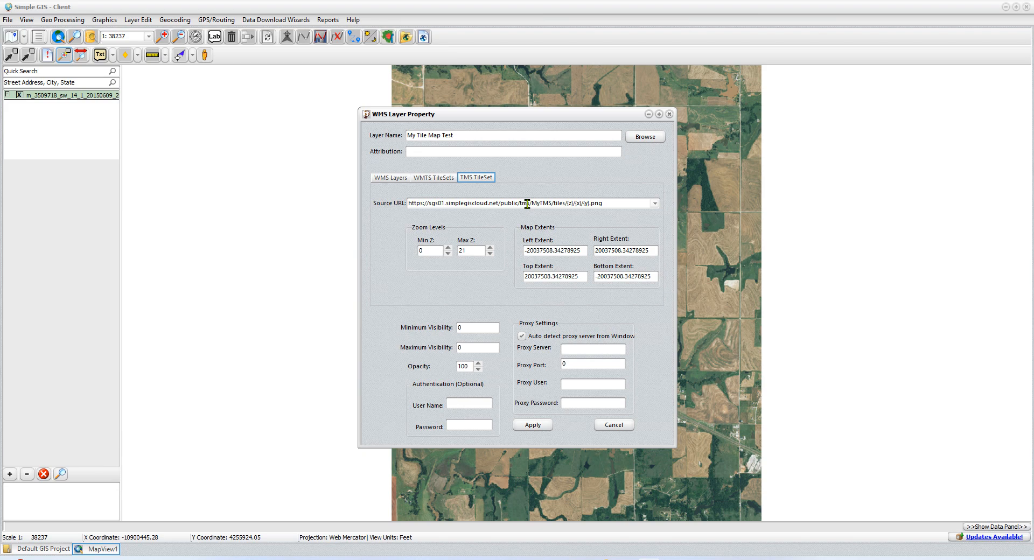
{"action": "left_click", "coordinate": [449, 248]}
{"action": "left_click", "coordinate": [448, 248]}
{"action": "left_click", "coordinate": [449, 248]}
{"action": "left_click", "coordinate": [491, 254]}
Add the My Tile Map Test layer, hide the m_3509718 aerial image and show the tiles.
{"action": "left_click", "coordinate": [520, 429]}
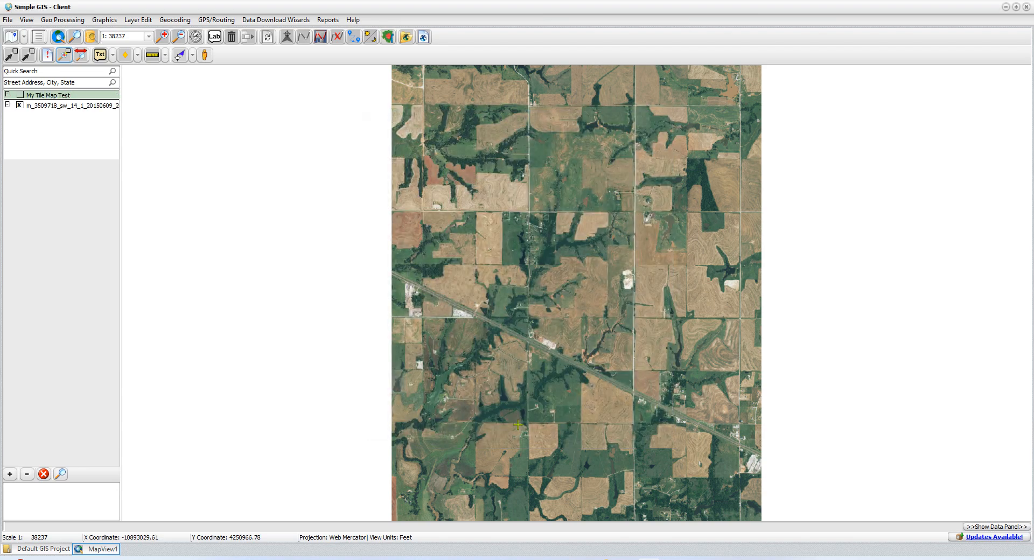
{"action": "left_click", "coordinate": [54, 108]}
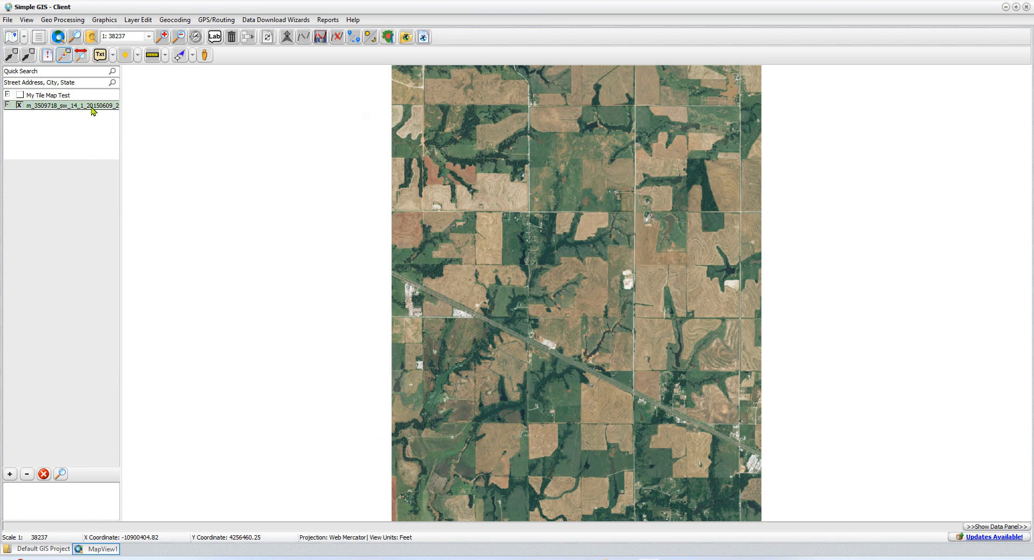
{"action": "left_click", "coordinate": [20, 105]}
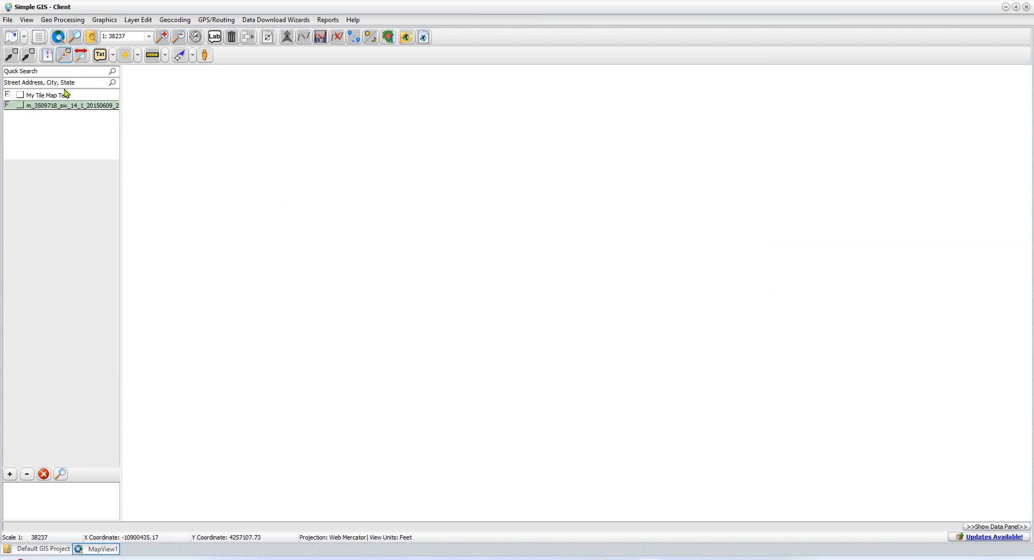
{"action": "left_click", "coordinate": [19, 95]}
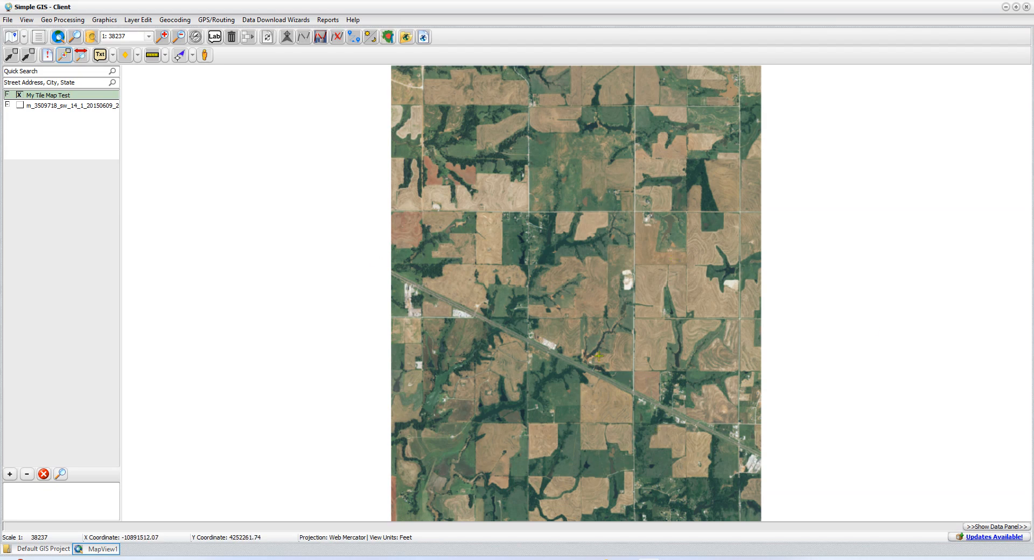
{"action": "scroll", "coordinate": [581, 400], "scroll_direction": "up", "scroll_amount": 3}
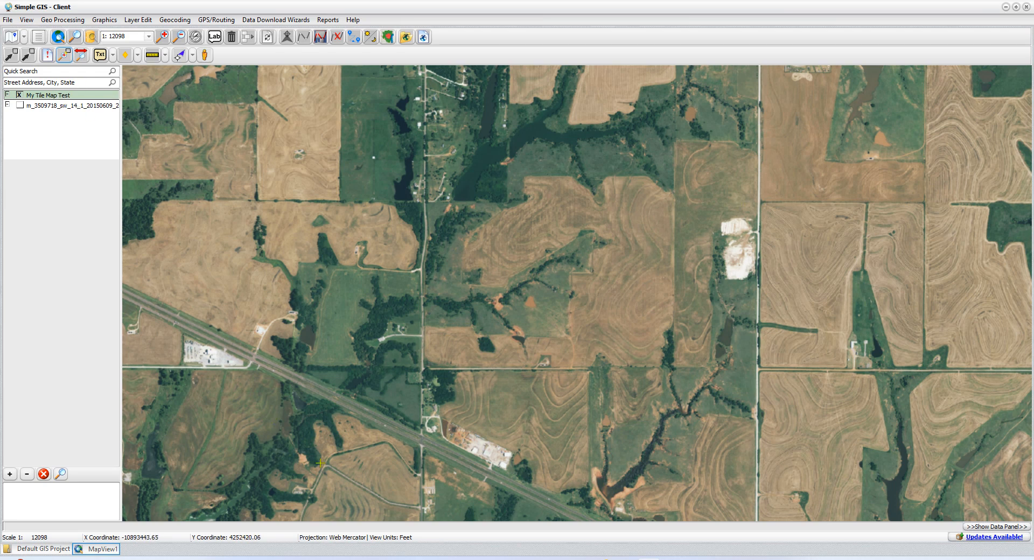
Pan across the fields and farmland near the highway in the My Tile Map Test layer, then zoom back out.
{"action": "left_click_drag", "start_coordinate": [320, 462], "coordinate": [785, 199]}
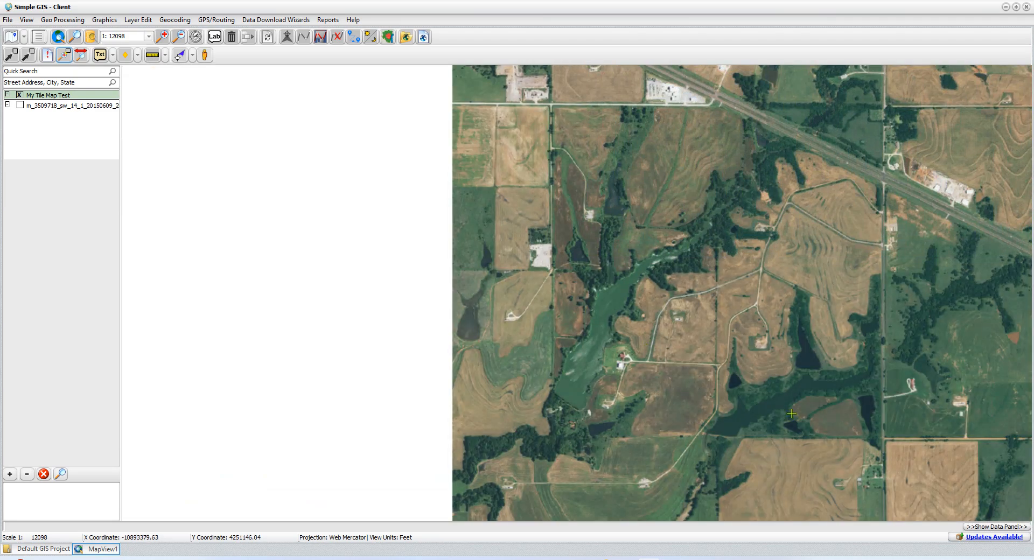
{"action": "left_click_drag", "start_coordinate": [794, 415], "coordinate": [458, 296]}
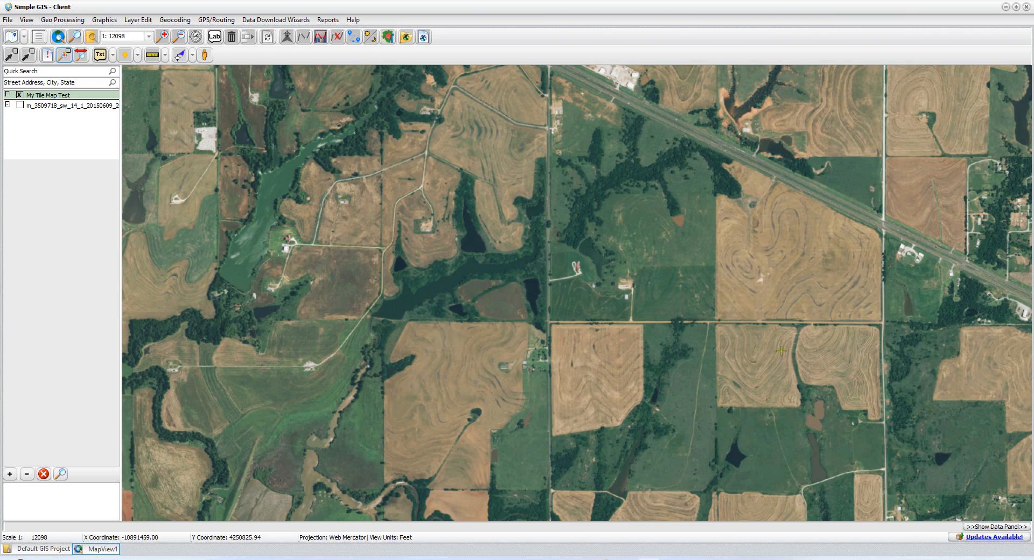
{"action": "left_click_drag", "start_coordinate": [918, 451], "coordinate": [303, 361]}
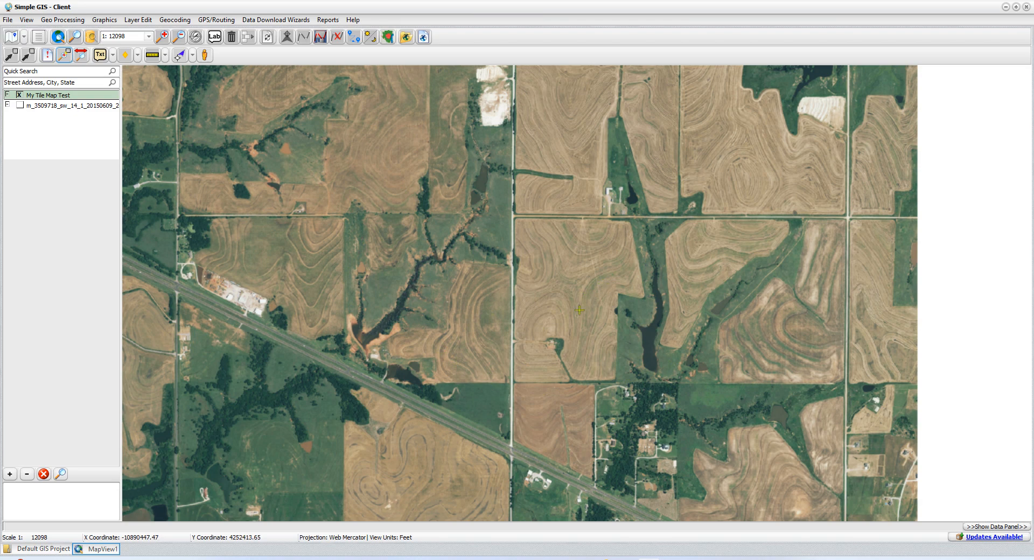
{"action": "scroll", "coordinate": [580, 310], "scroll_direction": "down", "scroll_amount": 1}
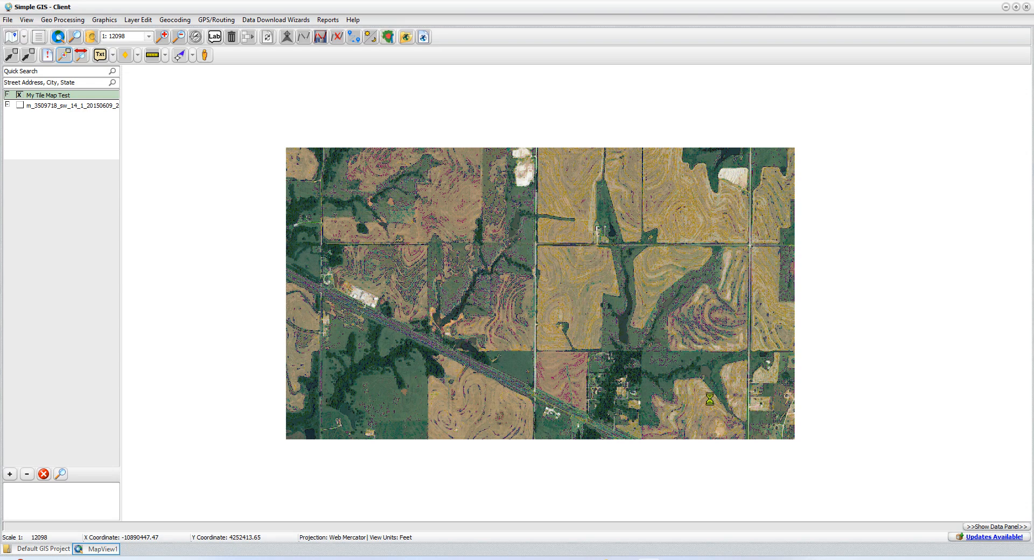